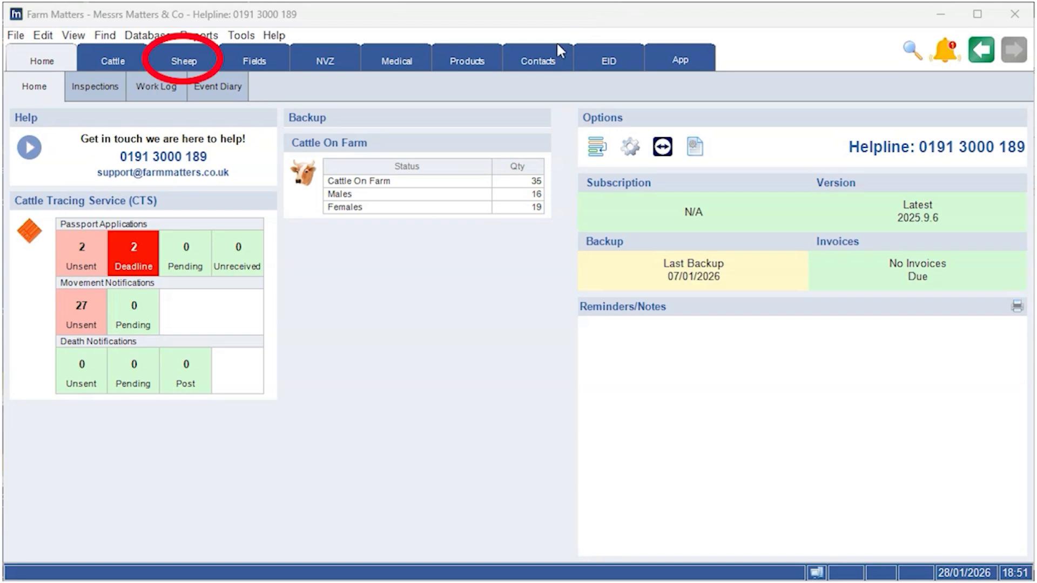
Step: Open the individual sheep list in the Sheep section
left_click(189, 63)
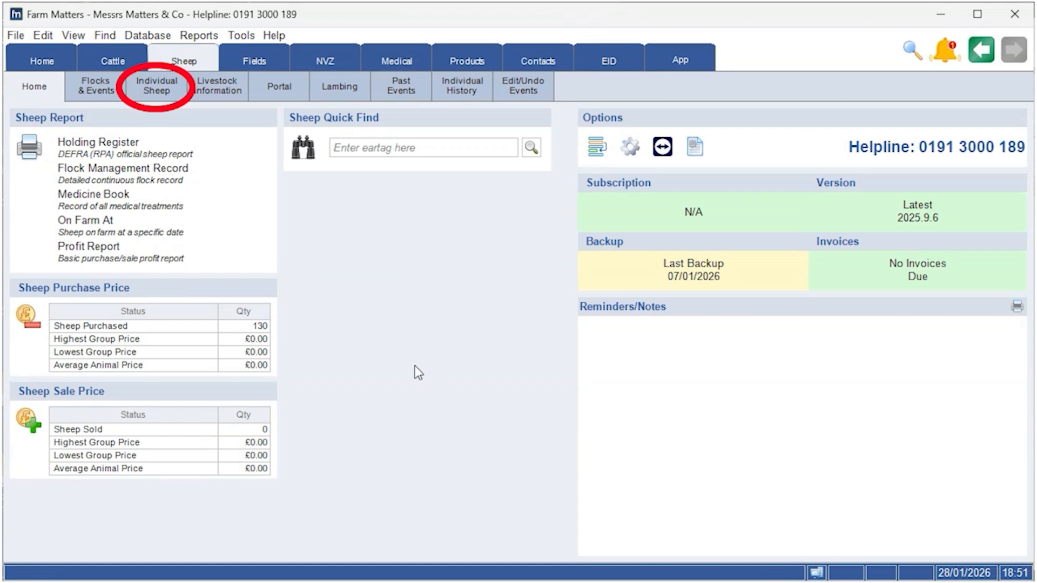
left_click(168, 89)
left_click(156, 132)
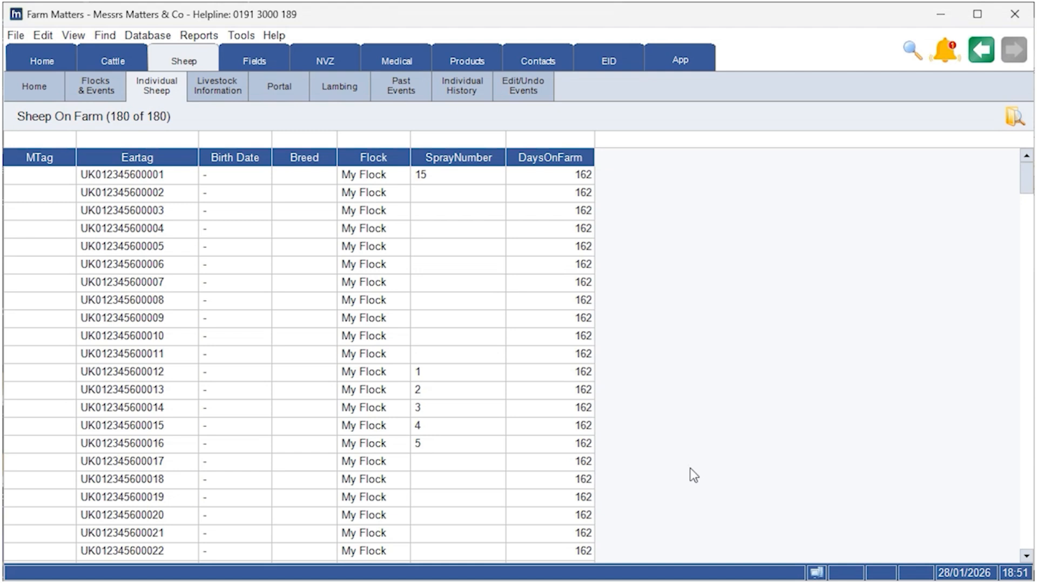
Step: Select the first two ewes and start a Births event for them
left_click_drag(171, 178, 162, 200)
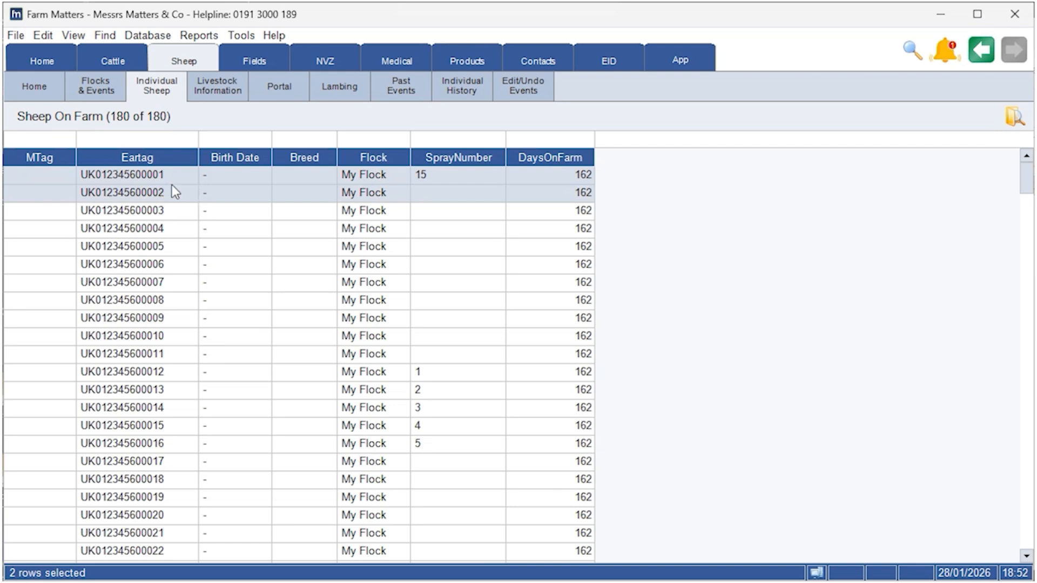
right_click(153, 185)
mouse_move(260, 238)
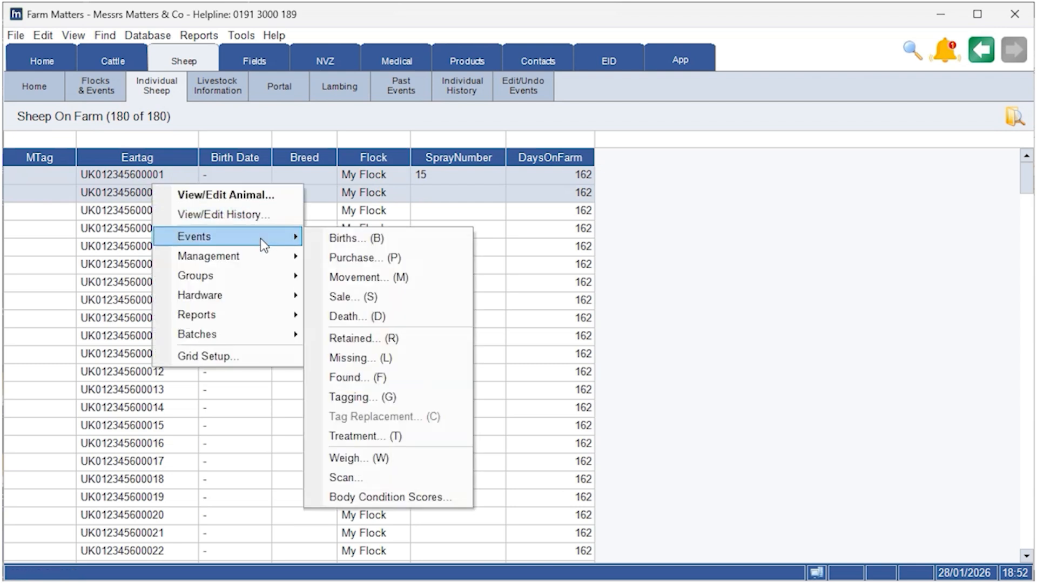
left_click(424, 237)
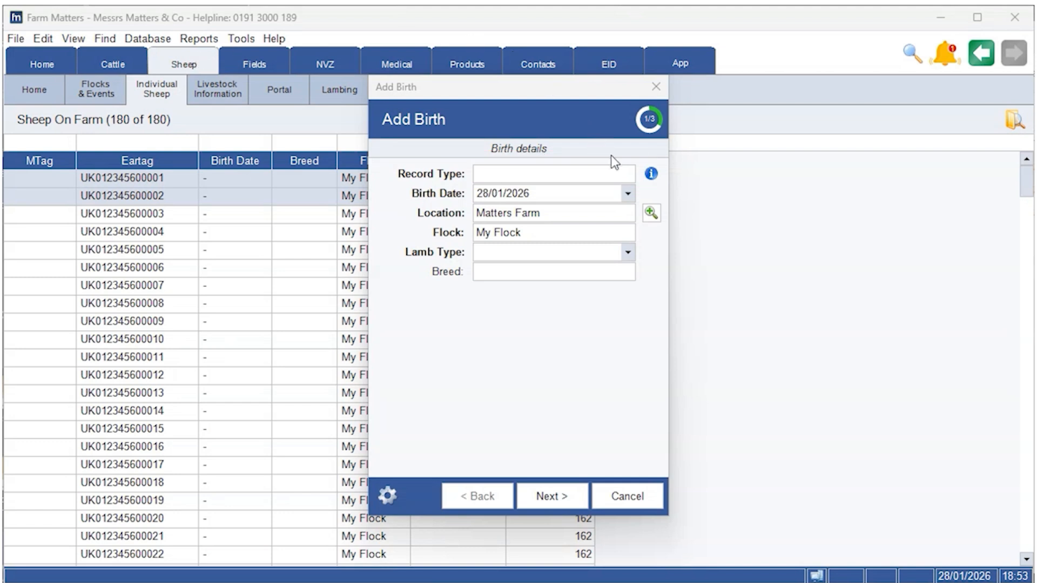
Step: Review the available record types and their help description
left_click(627, 173)
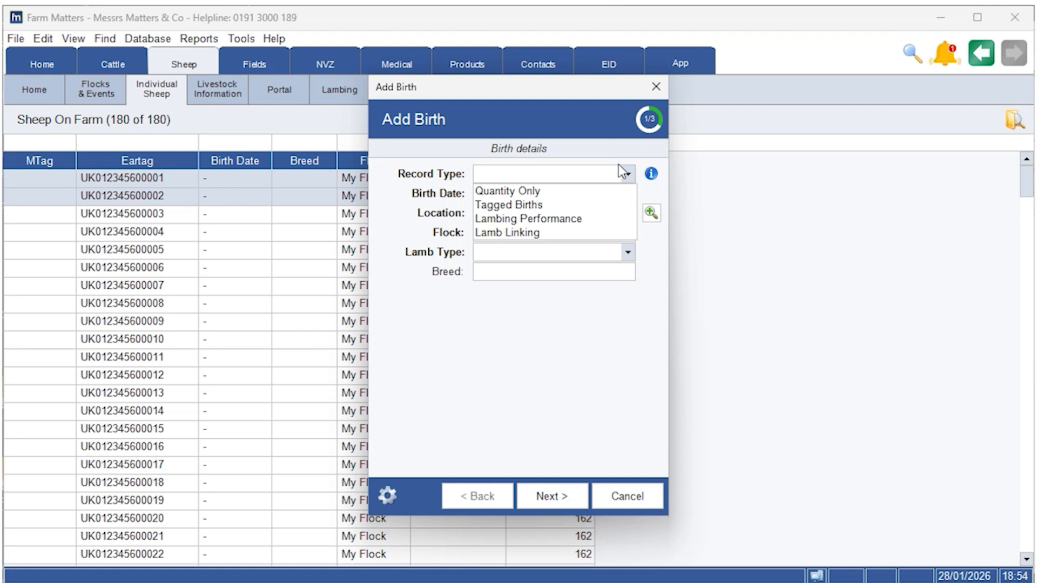
left_click(624, 171)
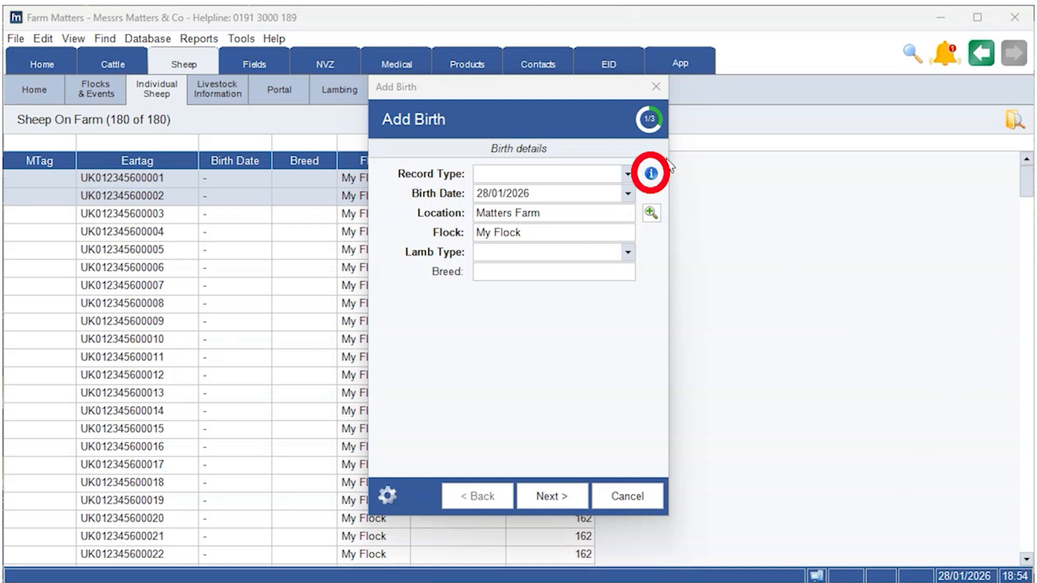
left_click(650, 175)
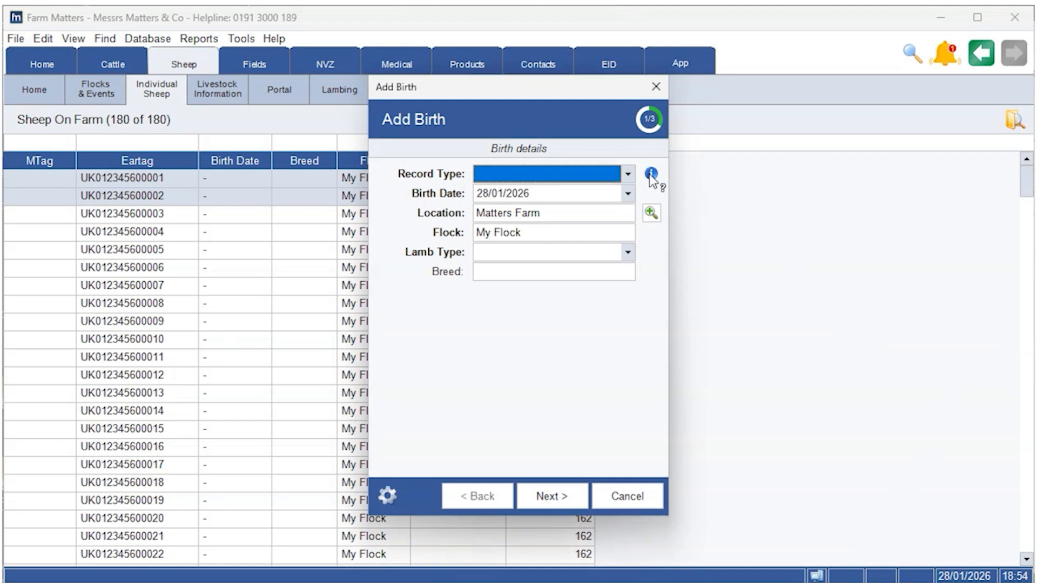
mouse_move(652, 180)
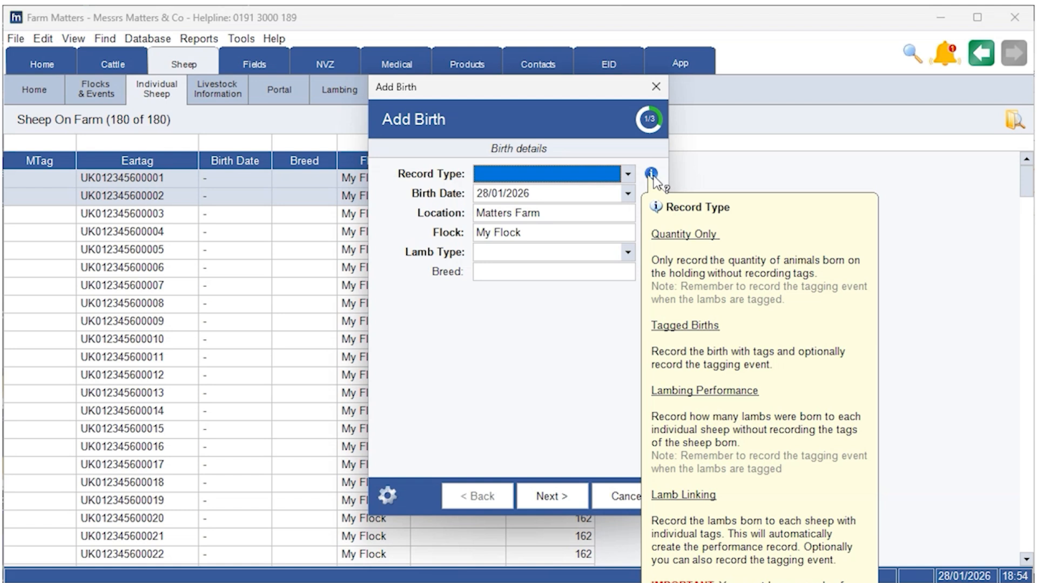
Step: Set the record type to Lamb Linking and the lamb type to Lambs
left_click(573, 176)
left_click(553, 233)
left_click(540, 249)
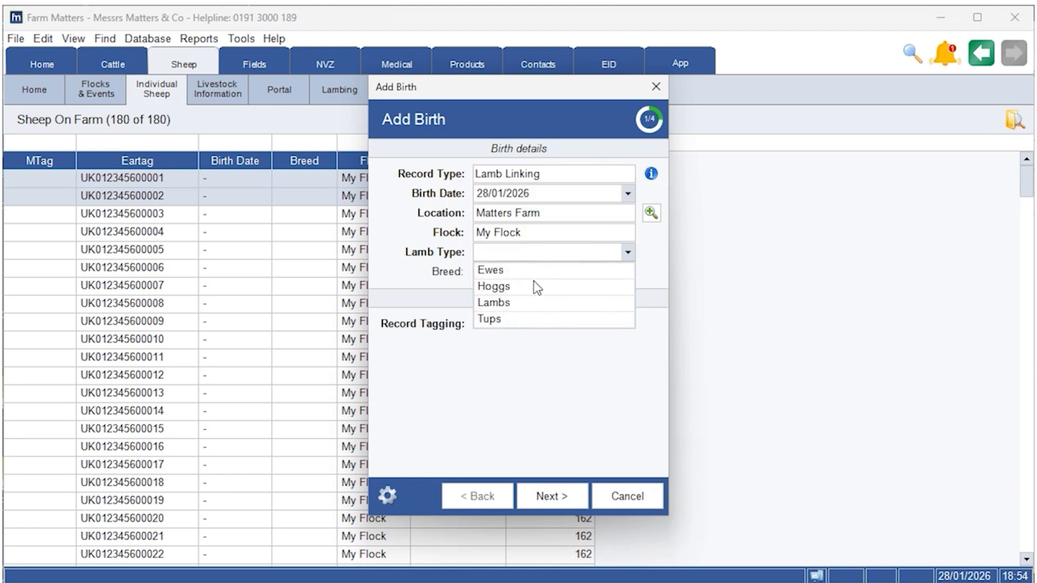
left_click(527, 303)
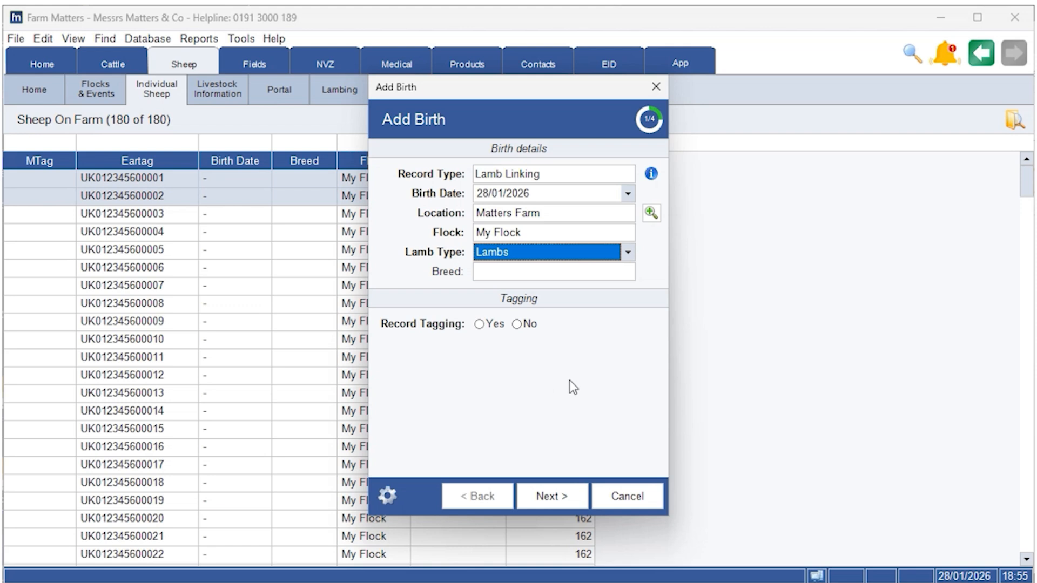
Step: Choose not to record tagging and continue to the lambing page
left_click(521, 324)
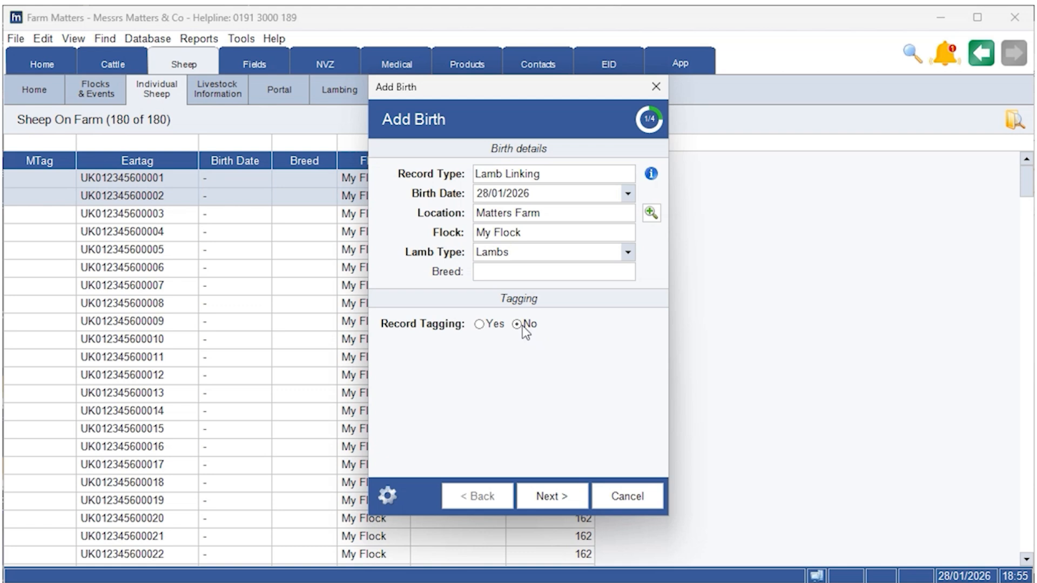
left_click(551, 496)
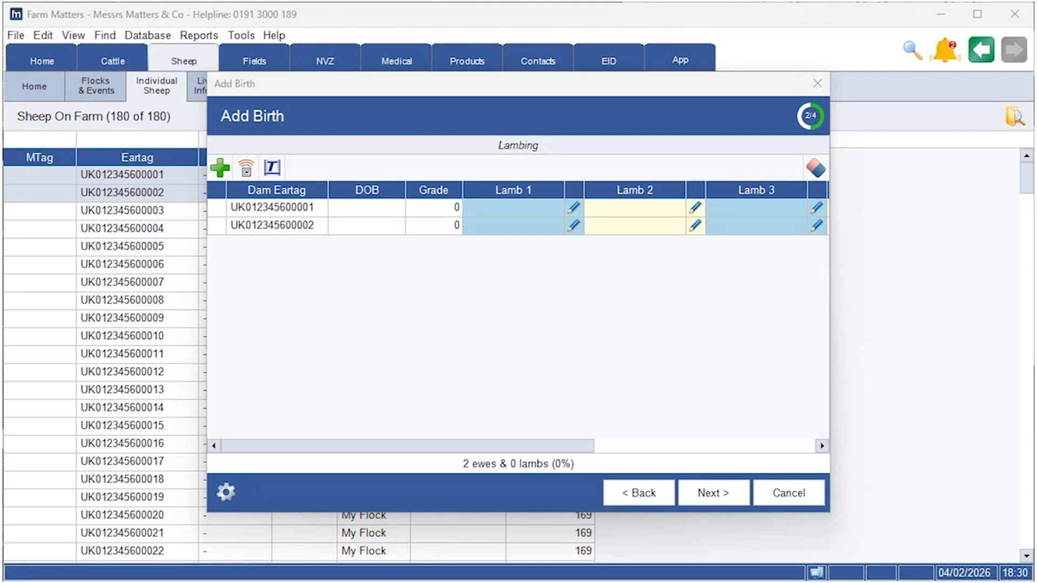
left_click(528, 203)
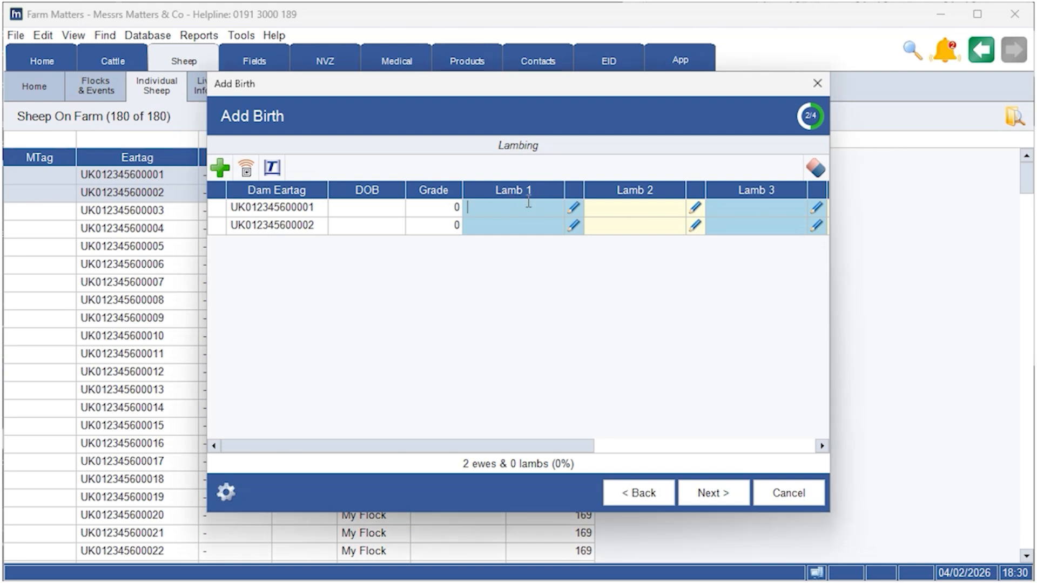
type("UK012345600111")
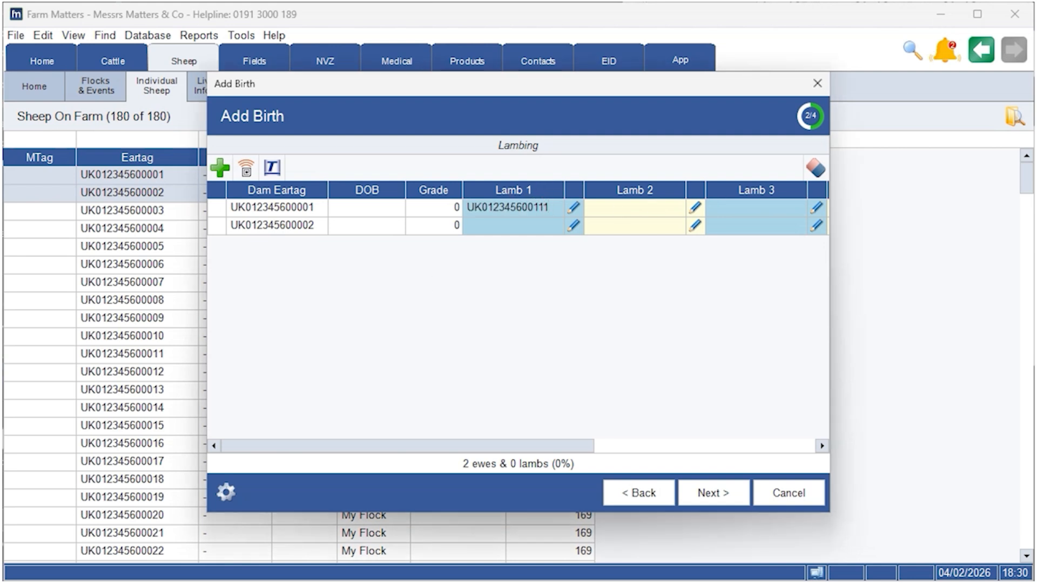
key("Return")
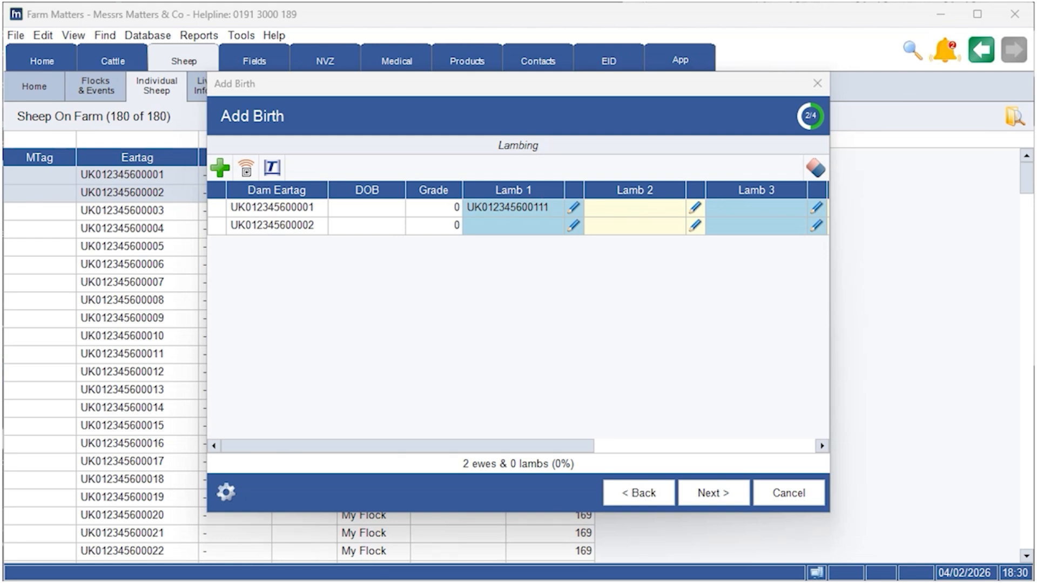
left_click(515, 226)
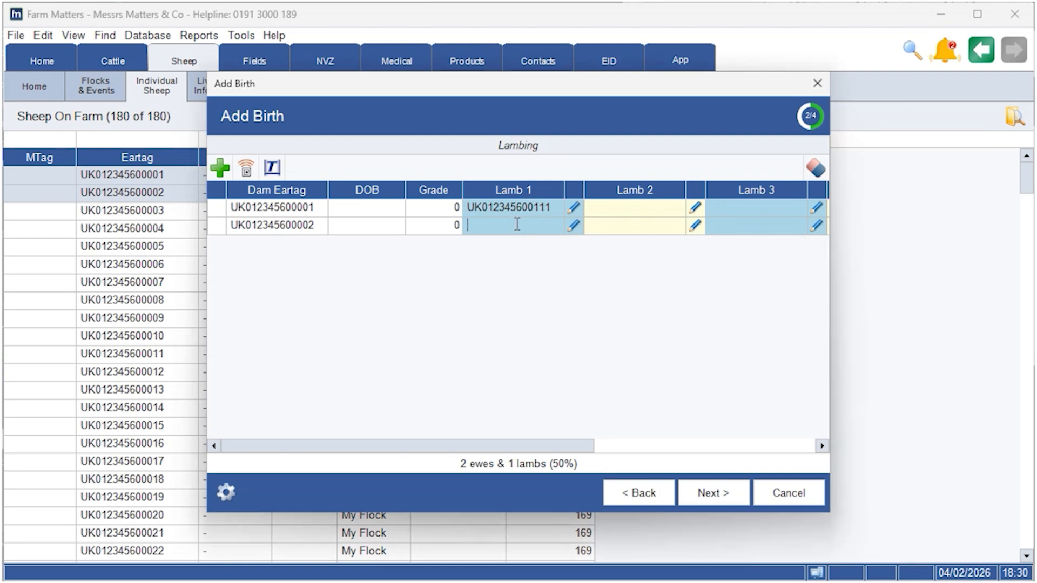
type("UK012345600112")
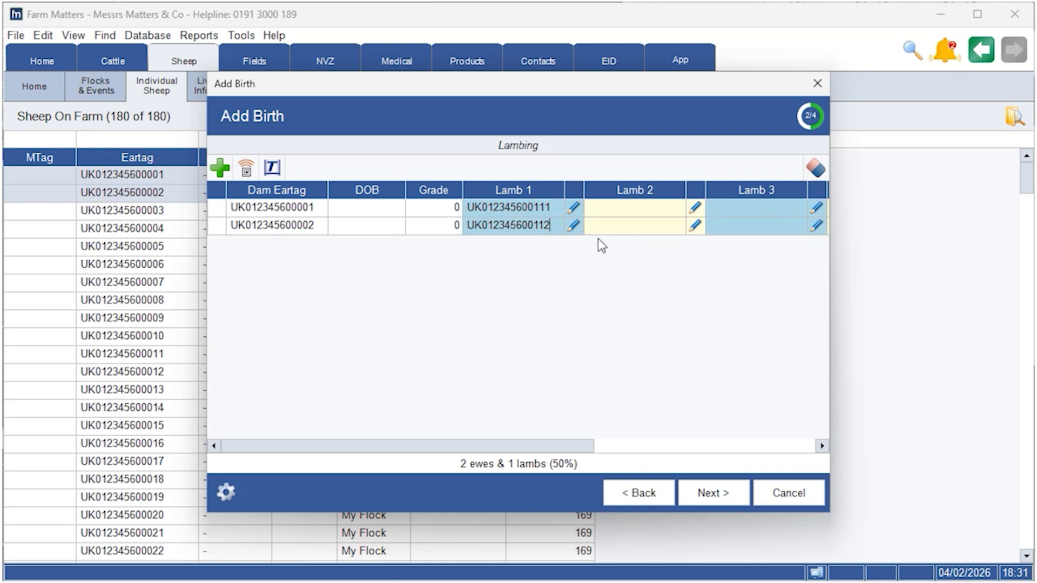
Step: Open the first lamb's details and close them with OK
left_click(576, 213)
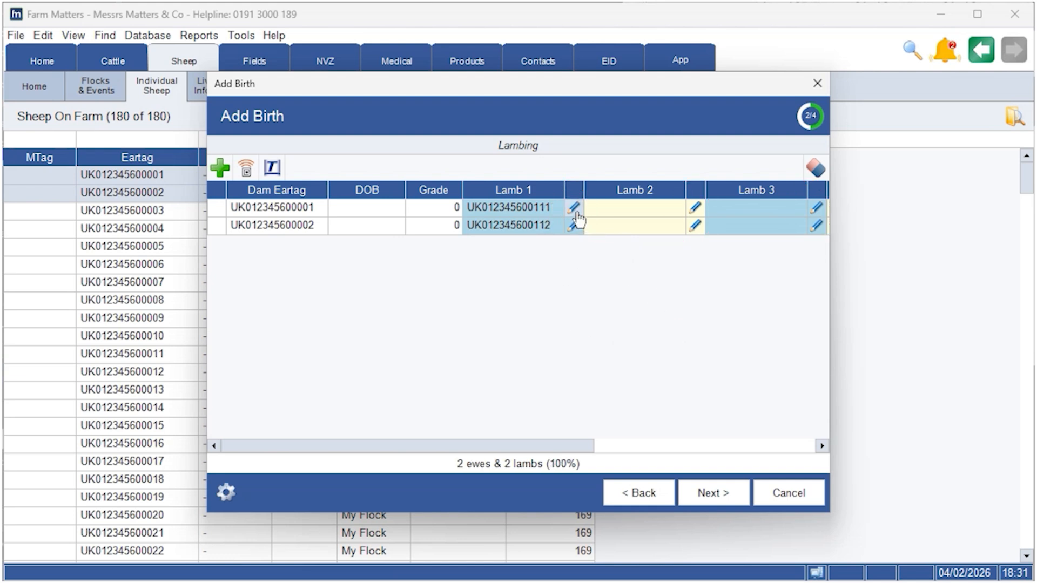
left_click(575, 211)
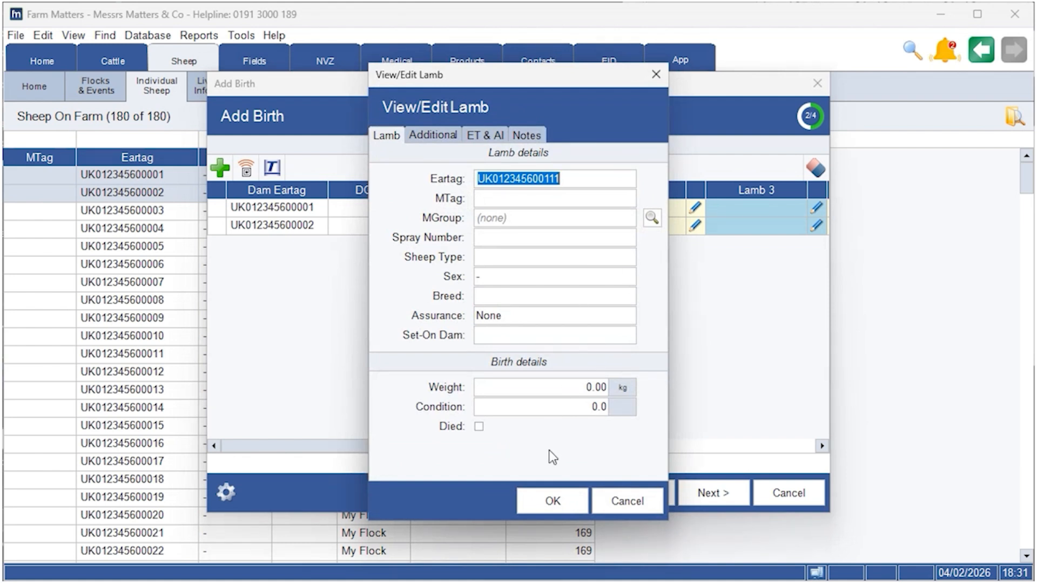
left_click(553, 504)
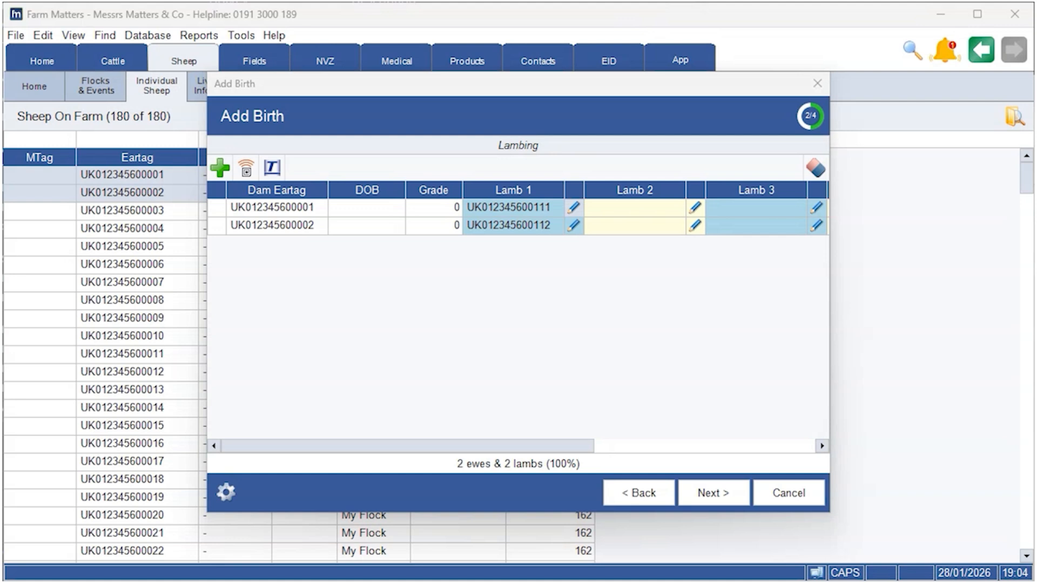
Step: Add a third ewe row to the lambing grid and set its dam eartag
left_click(220, 168)
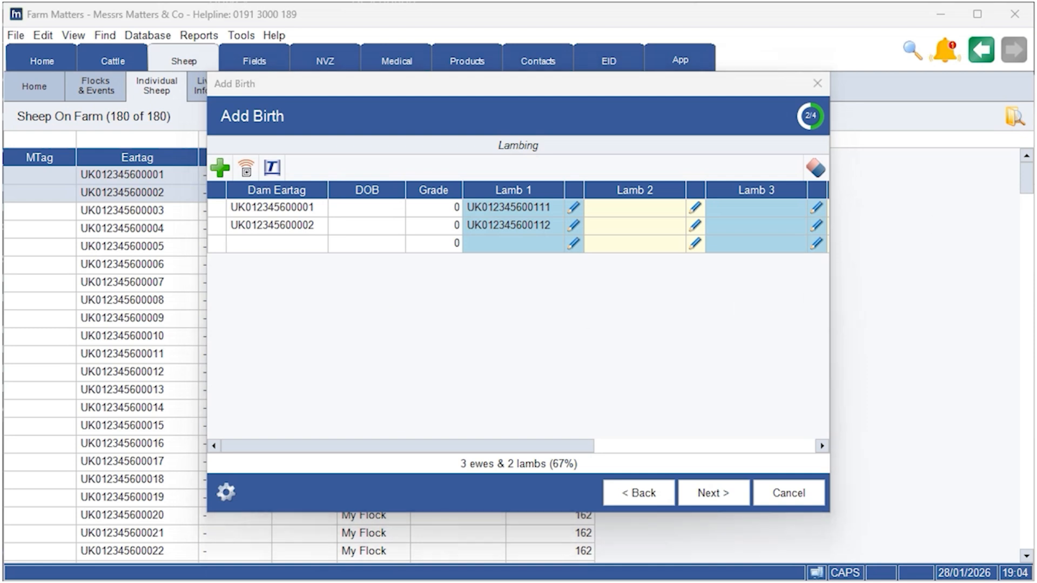
left_click(284, 243)
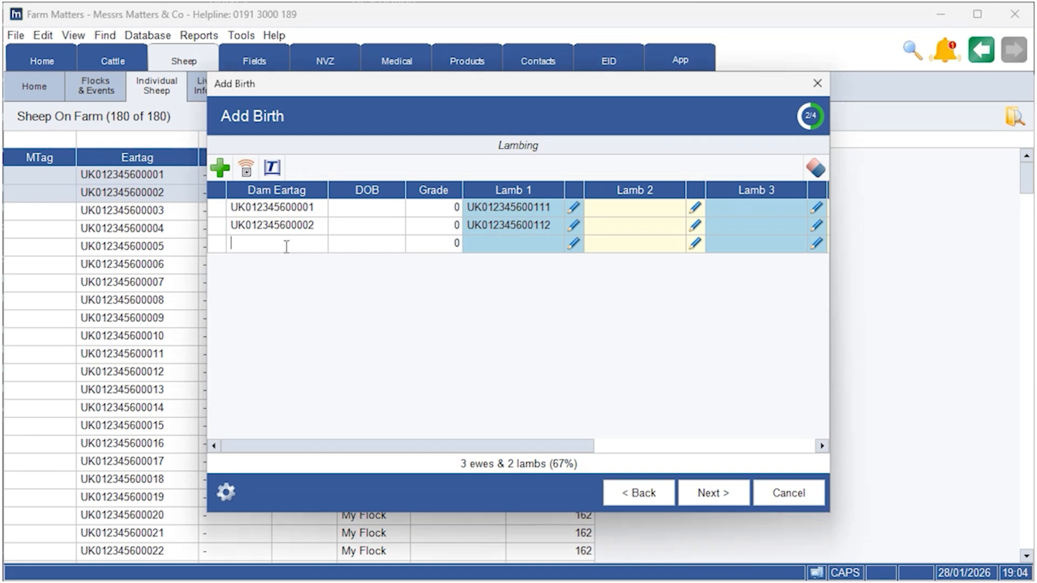
right_click(283, 249)
left_click(351, 319)
Step: Complete the remaining wizard pages, finish the birth event, and check the new lambs at the end of the sheep list
left_click(704, 499)
left_click(556, 489)
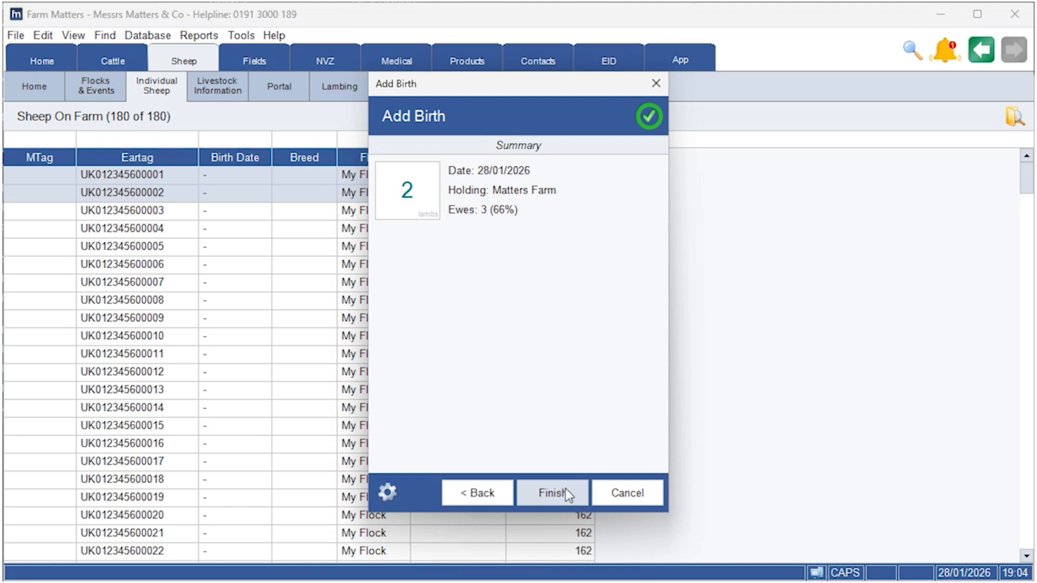
left_click(566, 488)
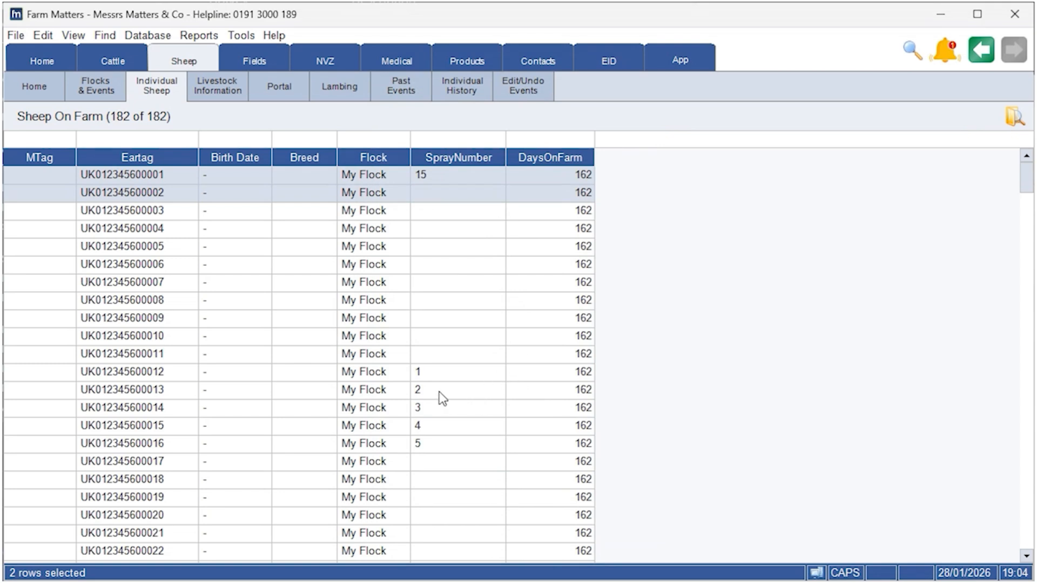
scroll(461, 414, "down", 20)
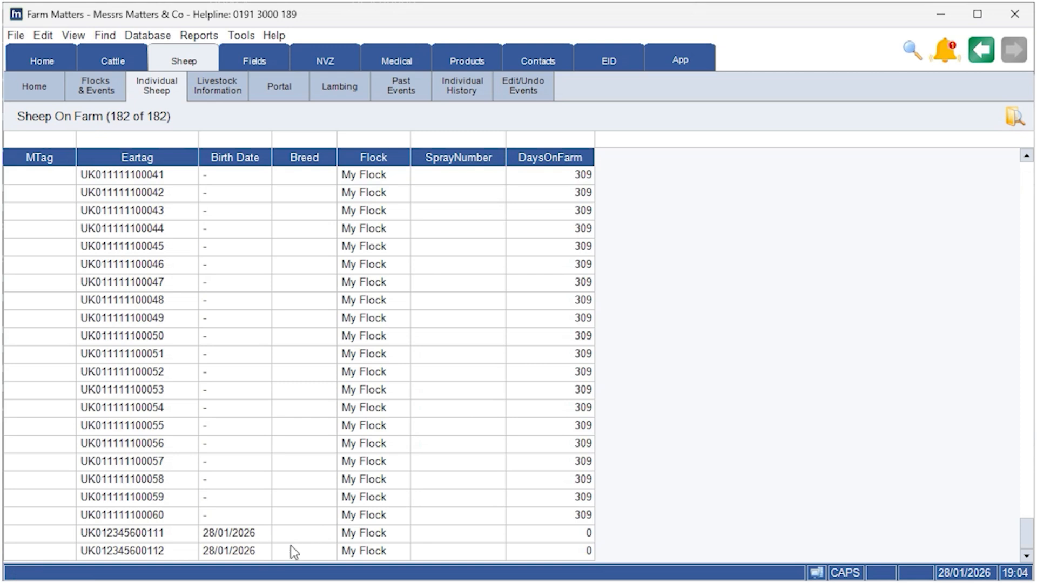
scroll(449, 448, "up", 20)
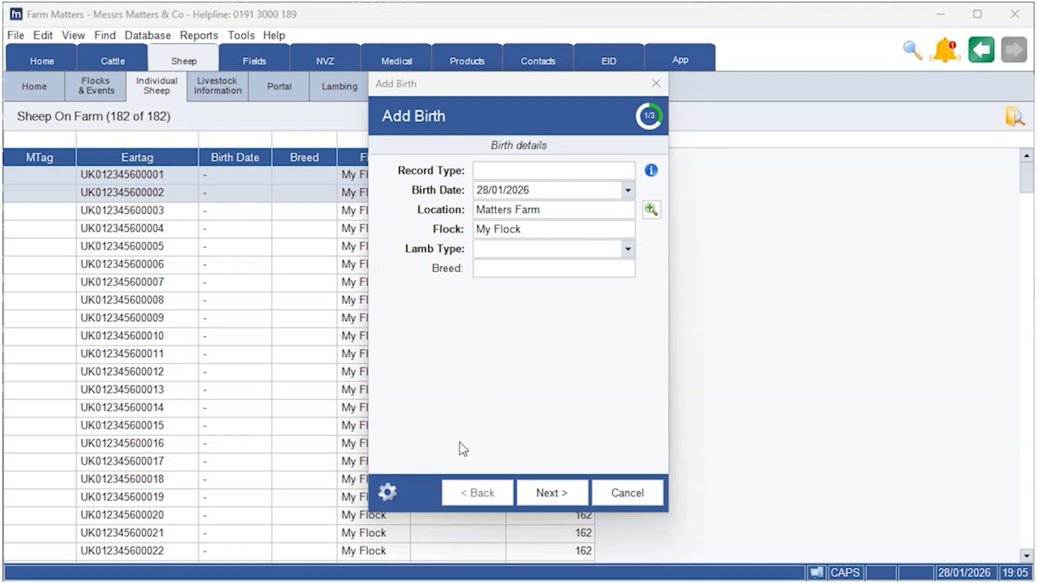
Step: Open the Add Birth settings to review the default lamb type, then cancel the birth wizard
left_click(387, 491)
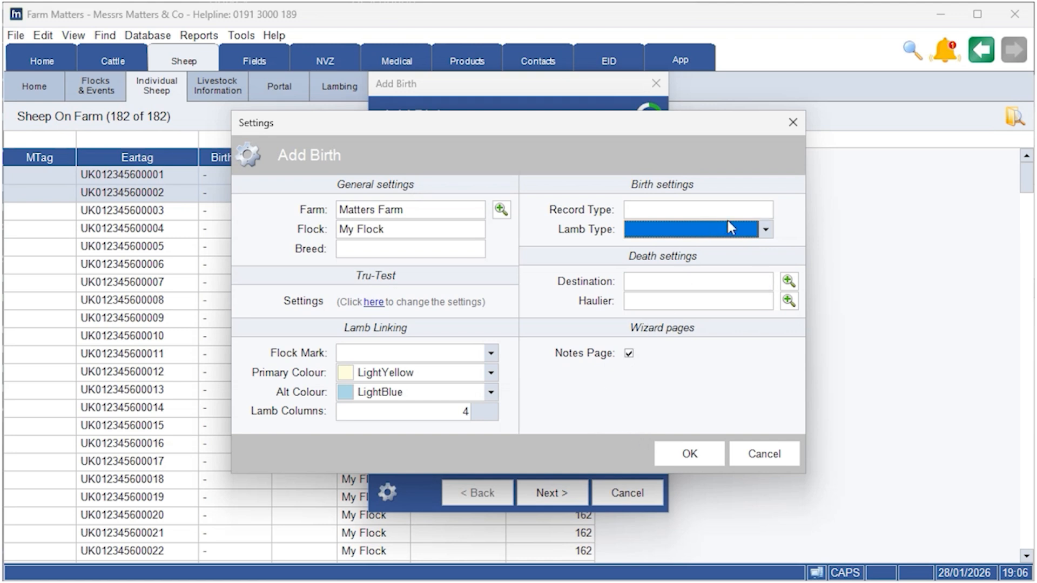
left_click(739, 232)
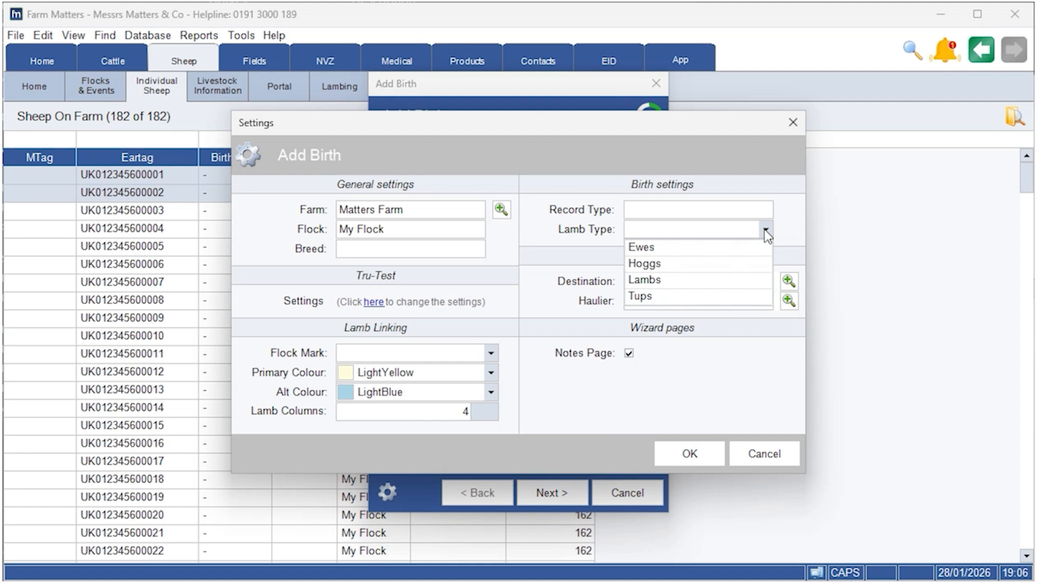
left_click(764, 230)
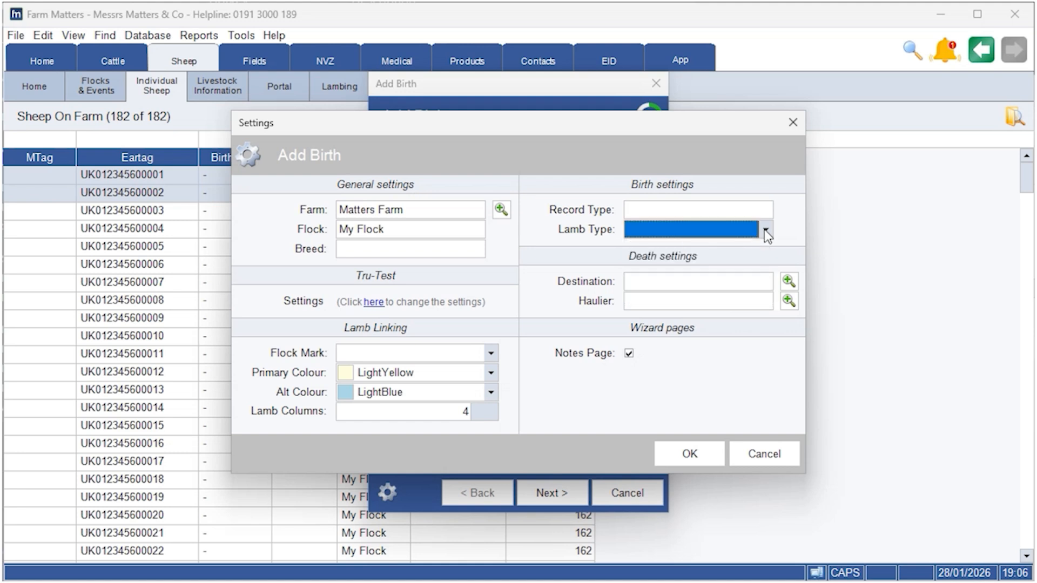
left_click(692, 455)
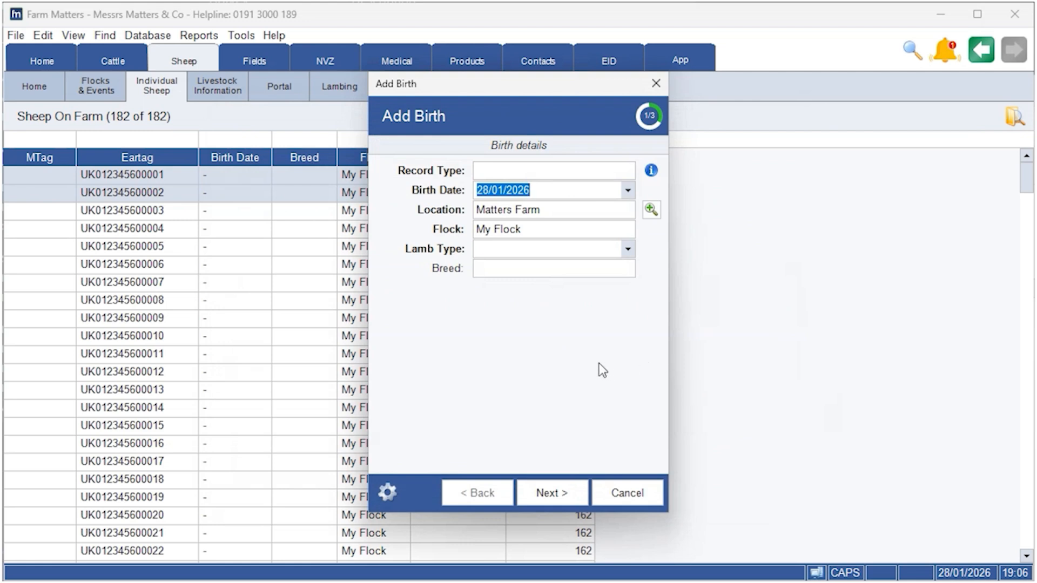
left_click(621, 493)
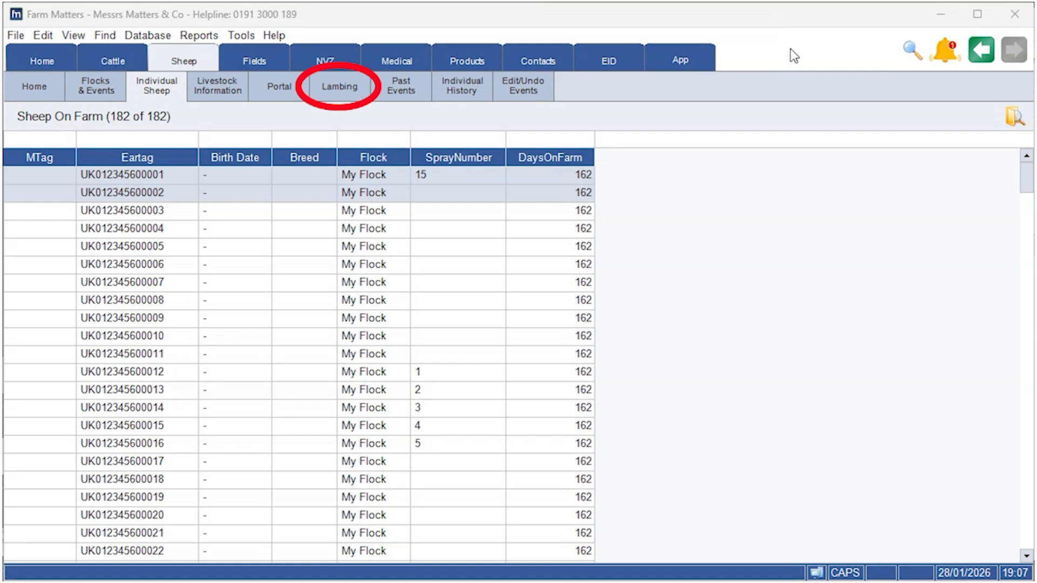
Step: Review the lambing performance records for the ewes
left_click(344, 88)
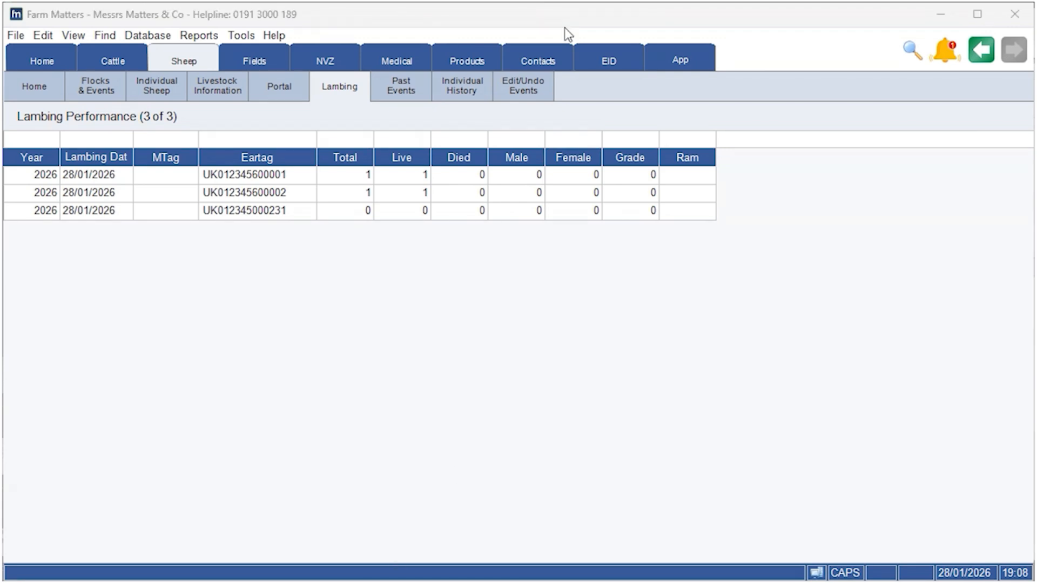
Step: Open the birth event from the events list, review its birth details, tags and performance pages, and cancel
left_click(548, 90)
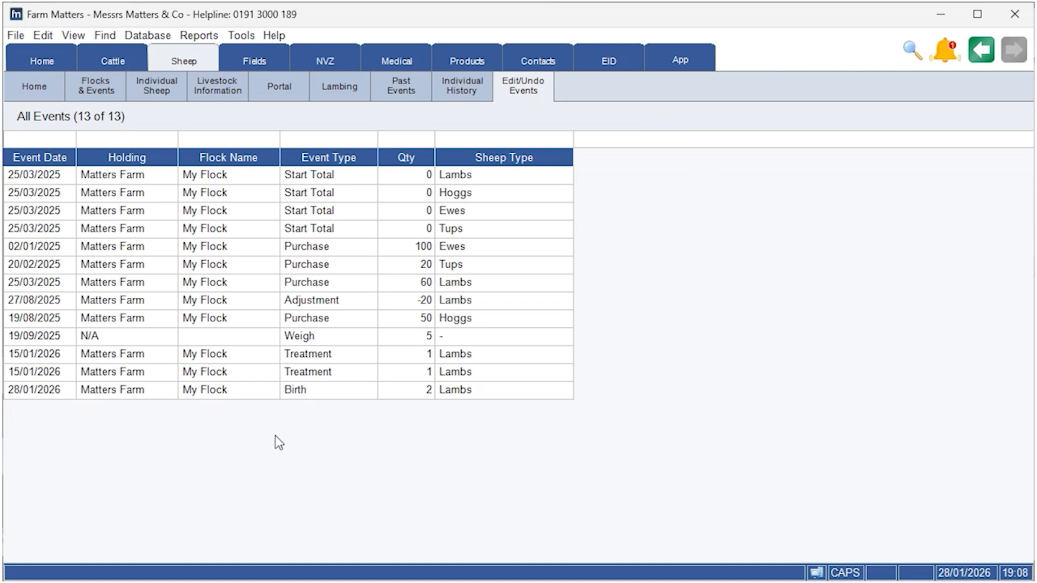
right_click(155, 392)
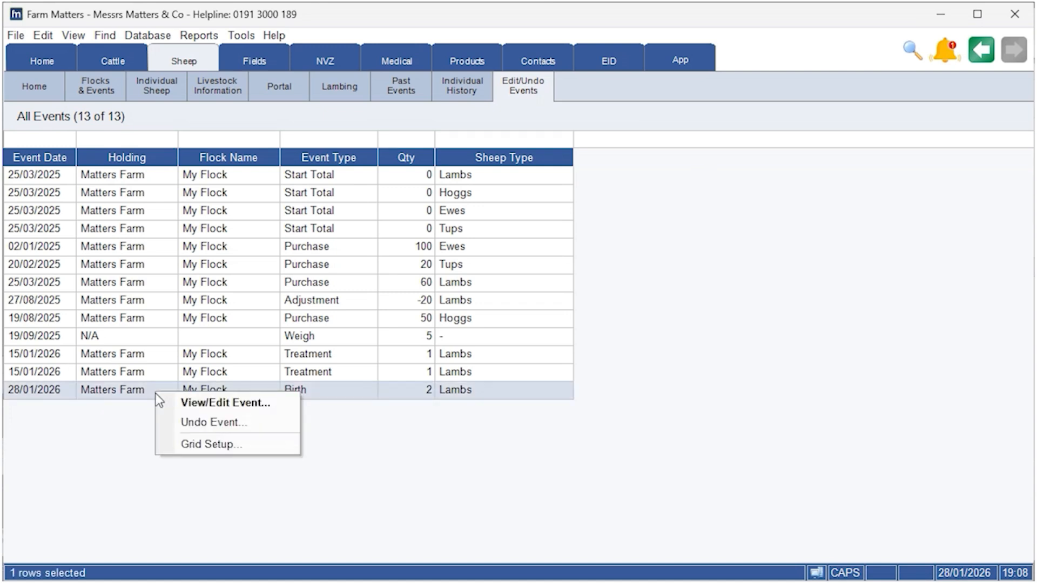
left_click(245, 402)
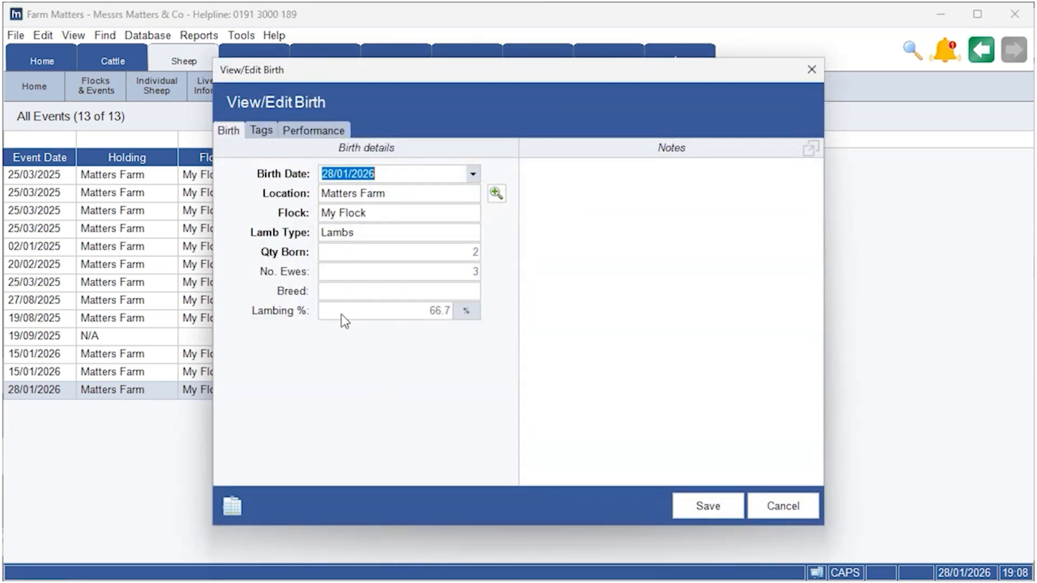
left_click(262, 130)
left_click(317, 131)
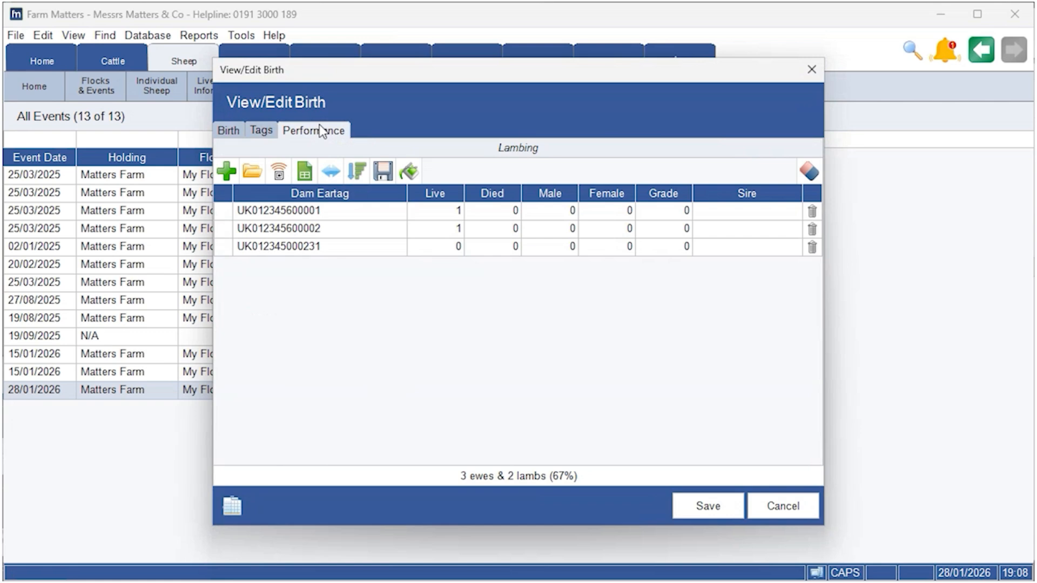
left_click(238, 127)
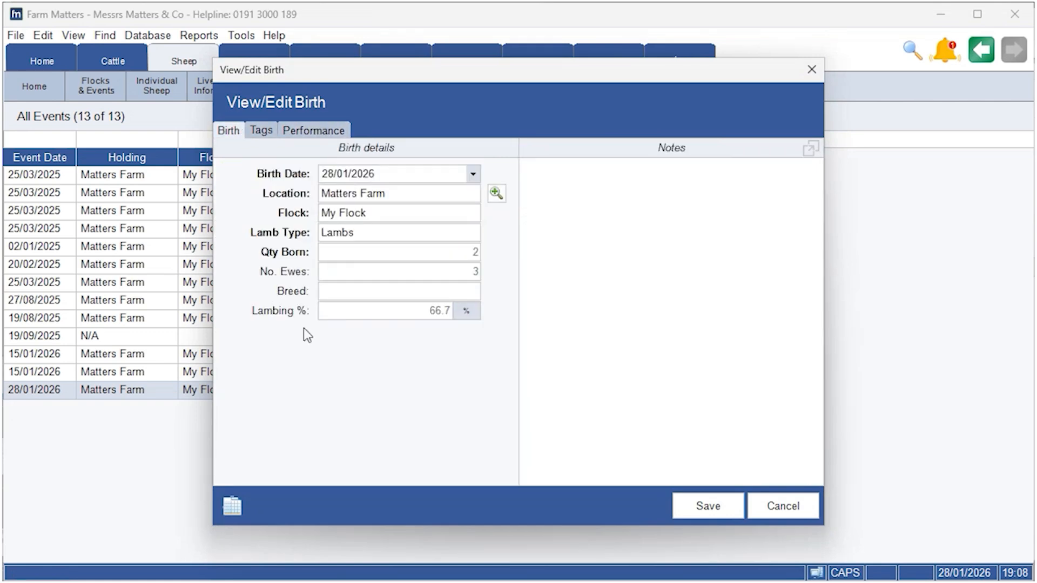
left_click(793, 512)
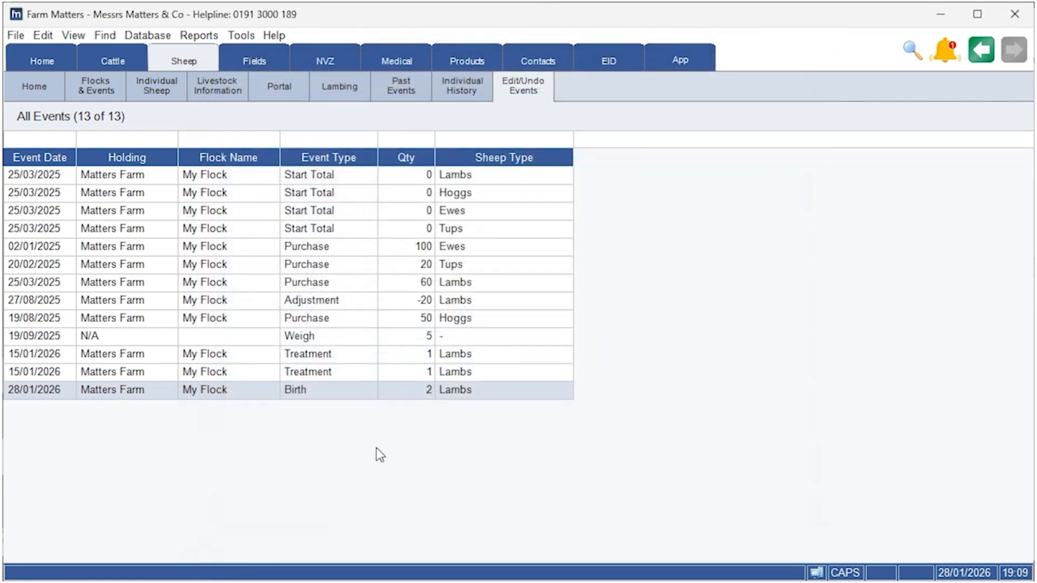
Step: Undo the 28/01/2026 birth event, confirming the deletion and closing the result
right_click(225, 393)
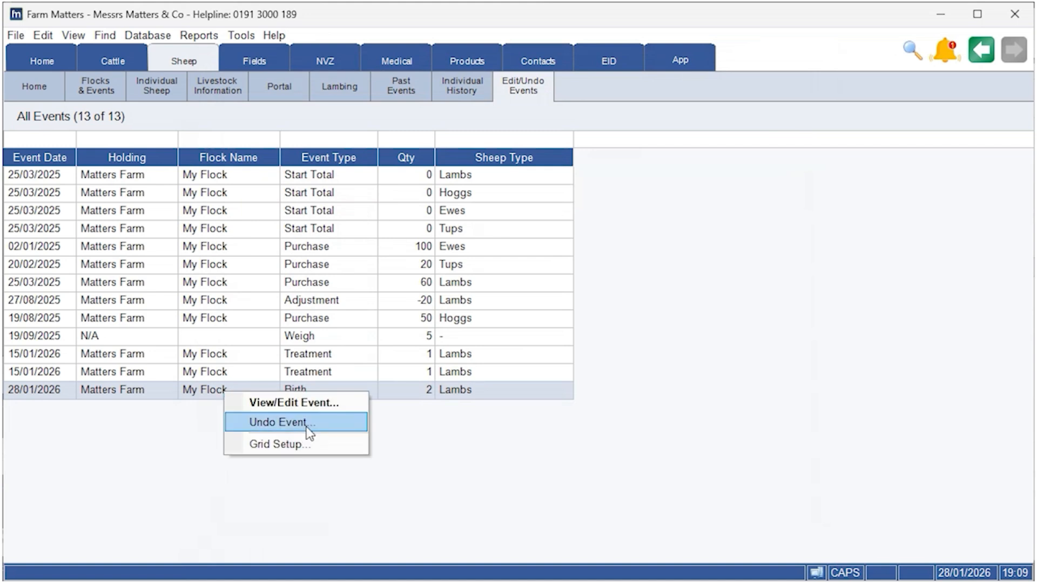
left_click(307, 425)
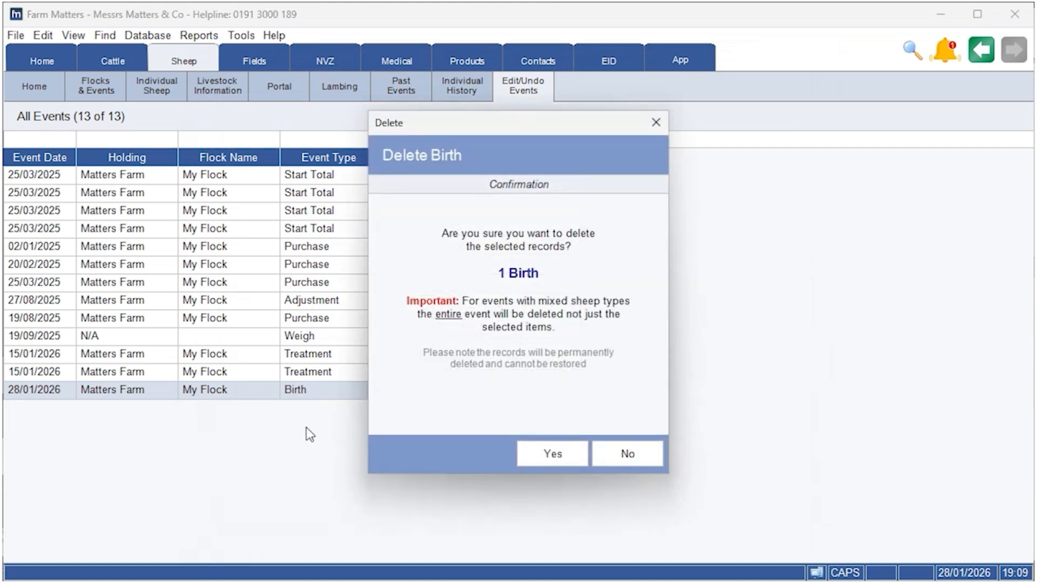
left_click(544, 457)
left_click(597, 458)
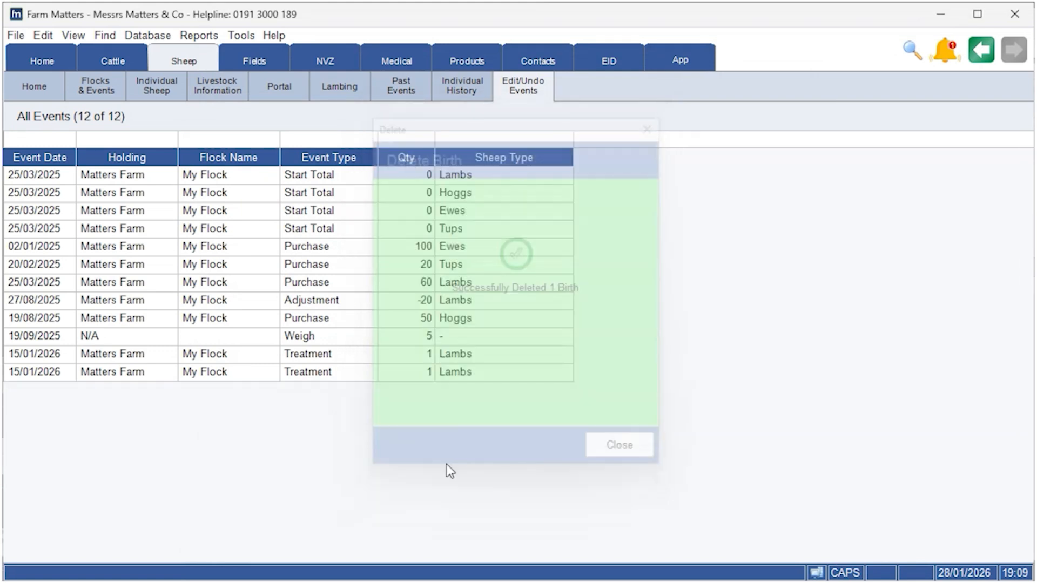